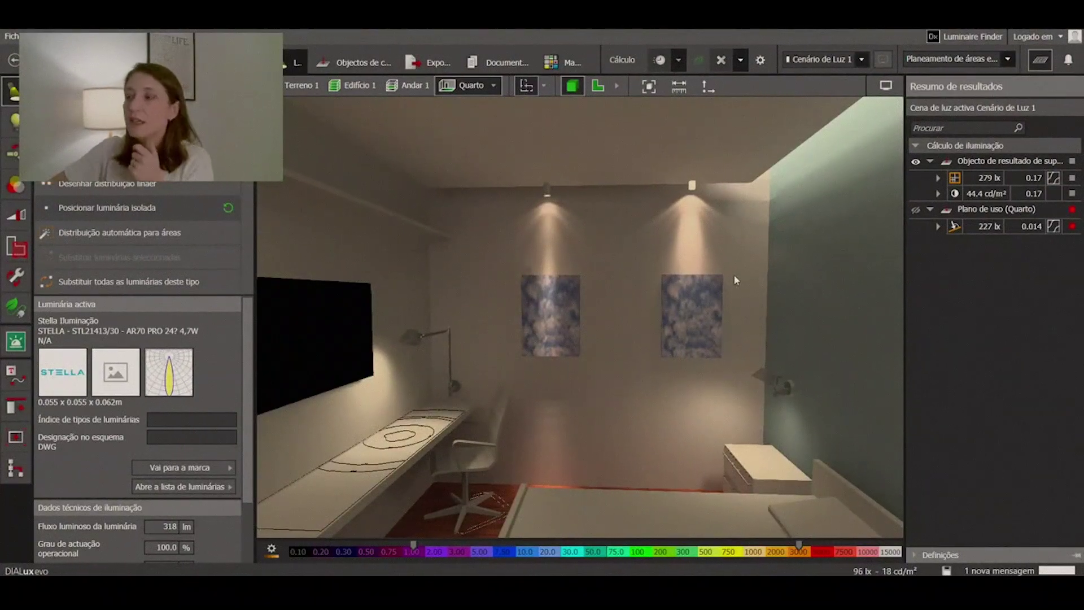
In the floor plan, move the STL21413/30 spotlight nearest the bedside table about 0.43 m away from the picture wall.
left_click(598, 86)
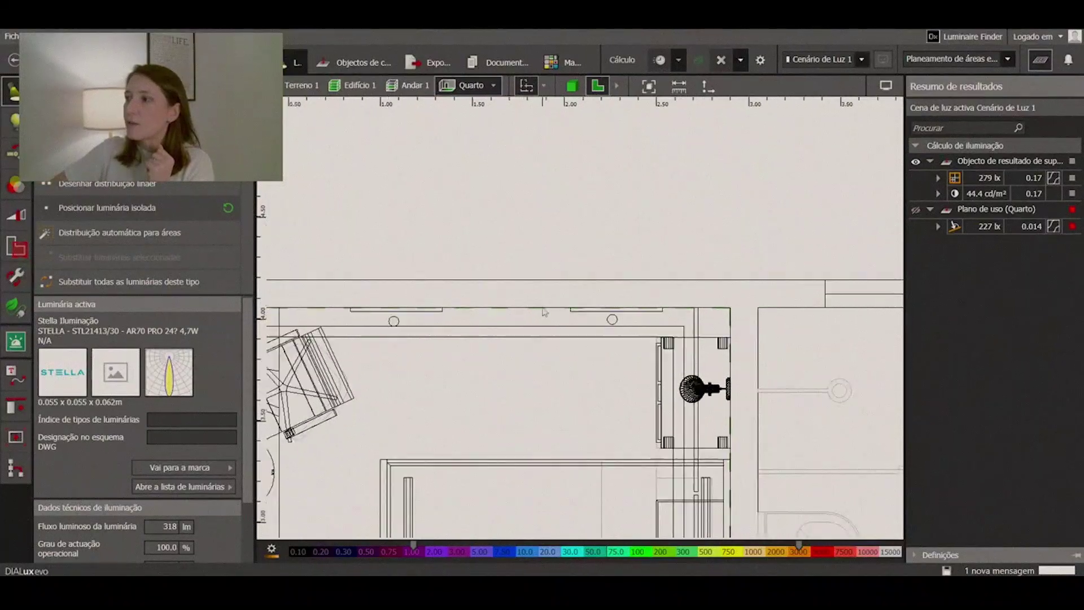
scroll(543, 311, "up", 2)
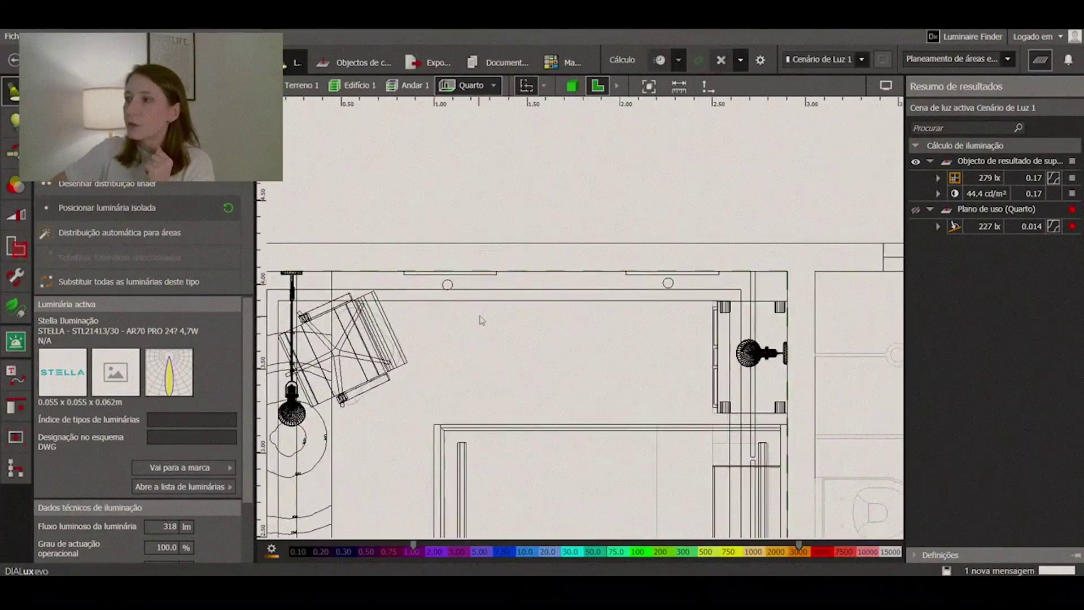
left_click(711, 276)
right_click(710, 275)
left_click(725, 285)
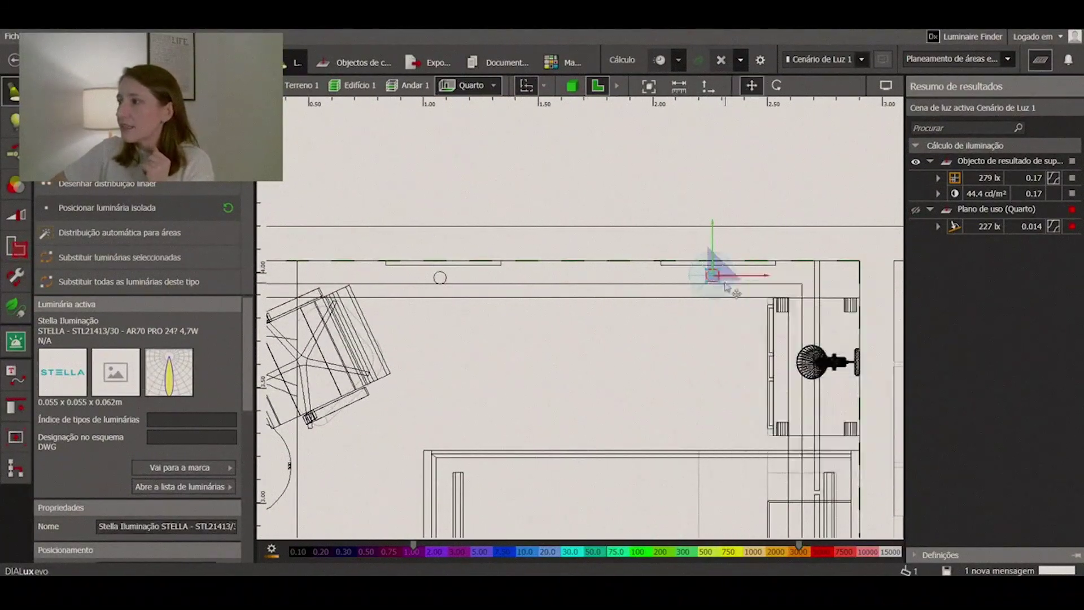
left_click_drag(725, 286, 715, 364)
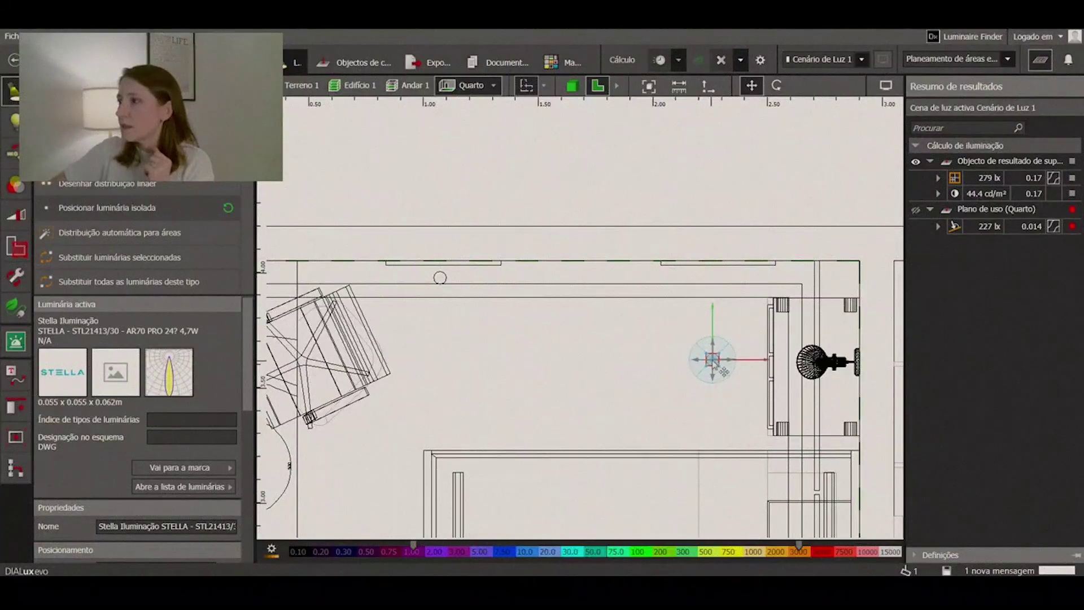
left_click(695, 339)
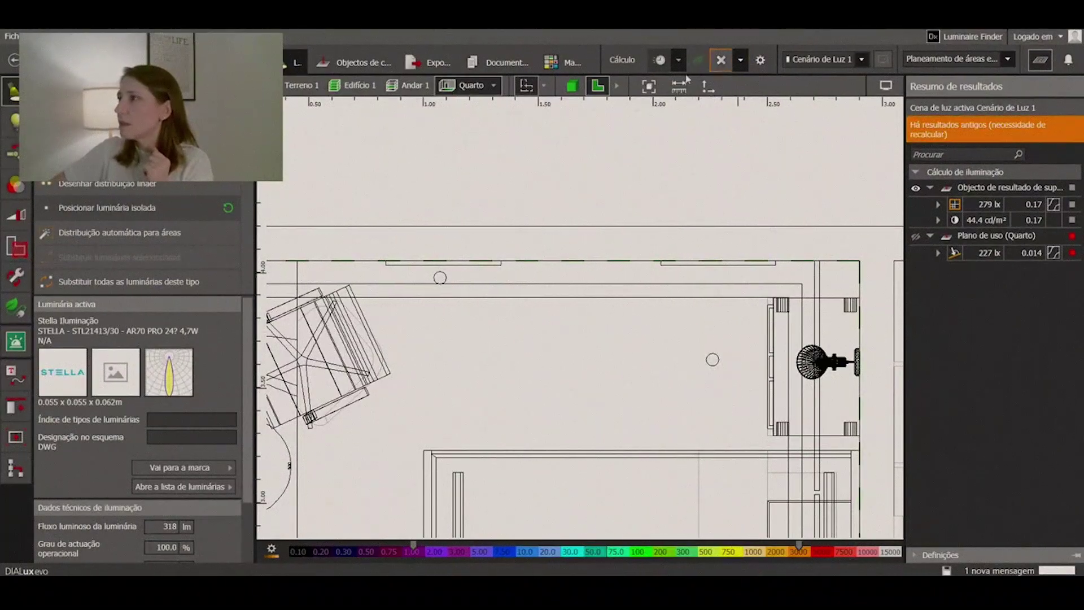
Measure the distance from the moved spotlight to the picture wall.
left_click(679, 86)
left_click(712, 359)
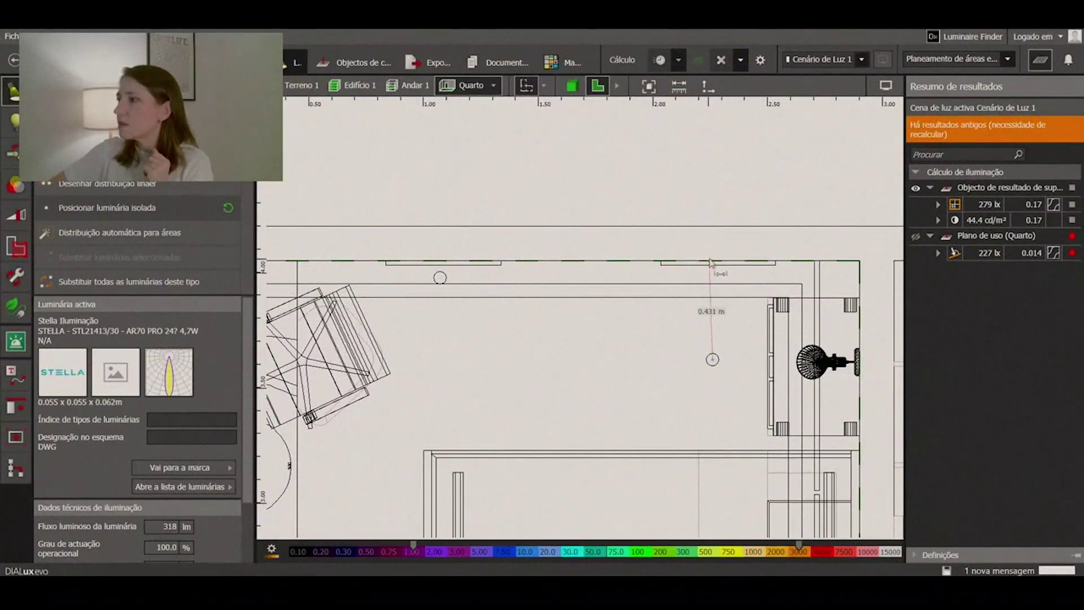
key("Escape")
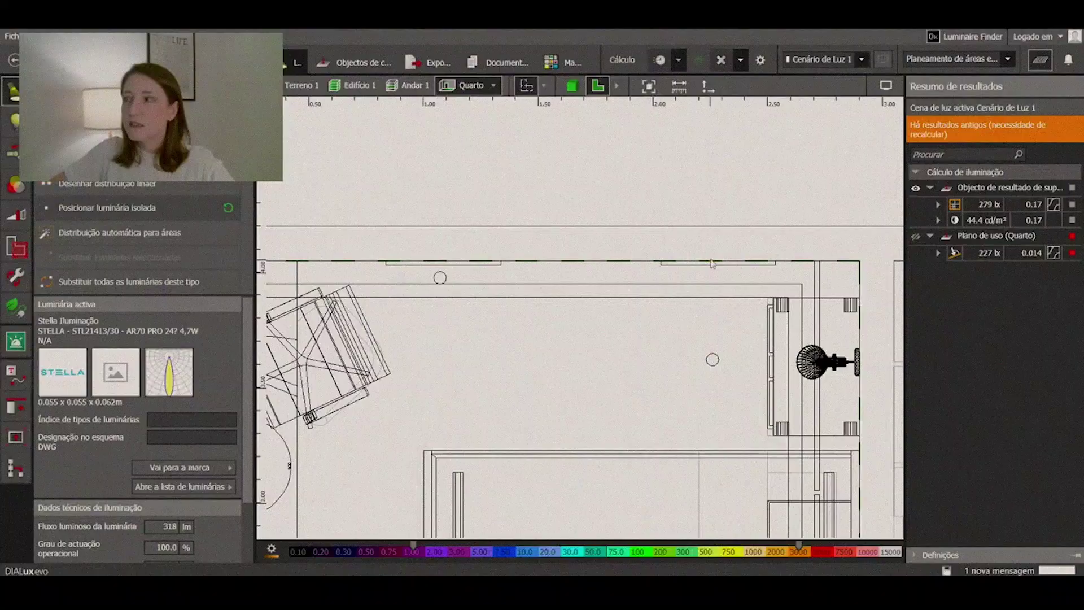
Move the same spotlight slightly further from the picture wall, to about 0.5 m.
left_click(714, 362)
right_click(714, 363)
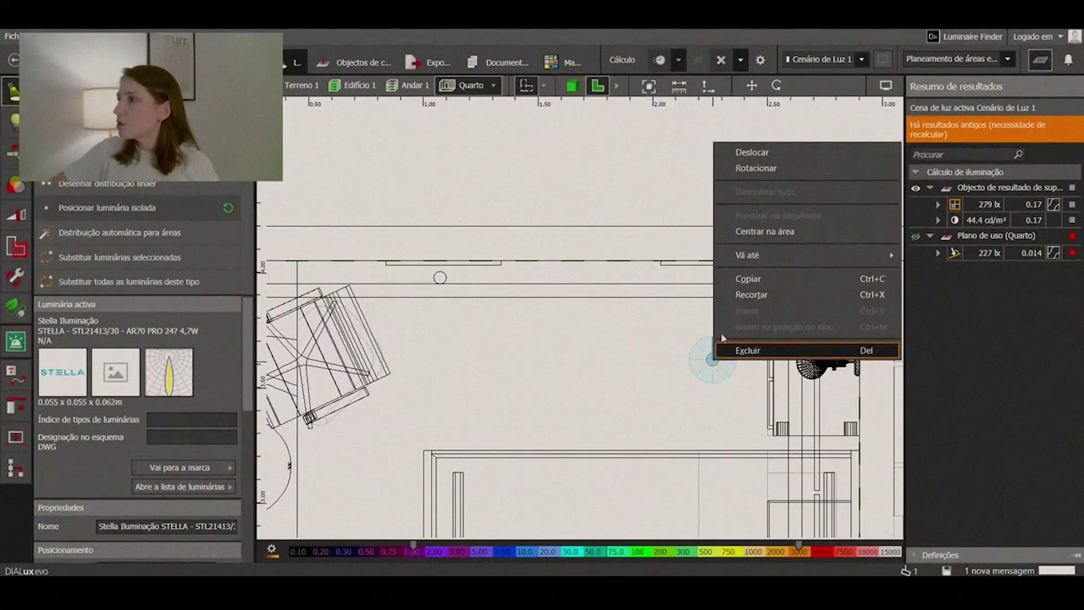
left_click(740, 150)
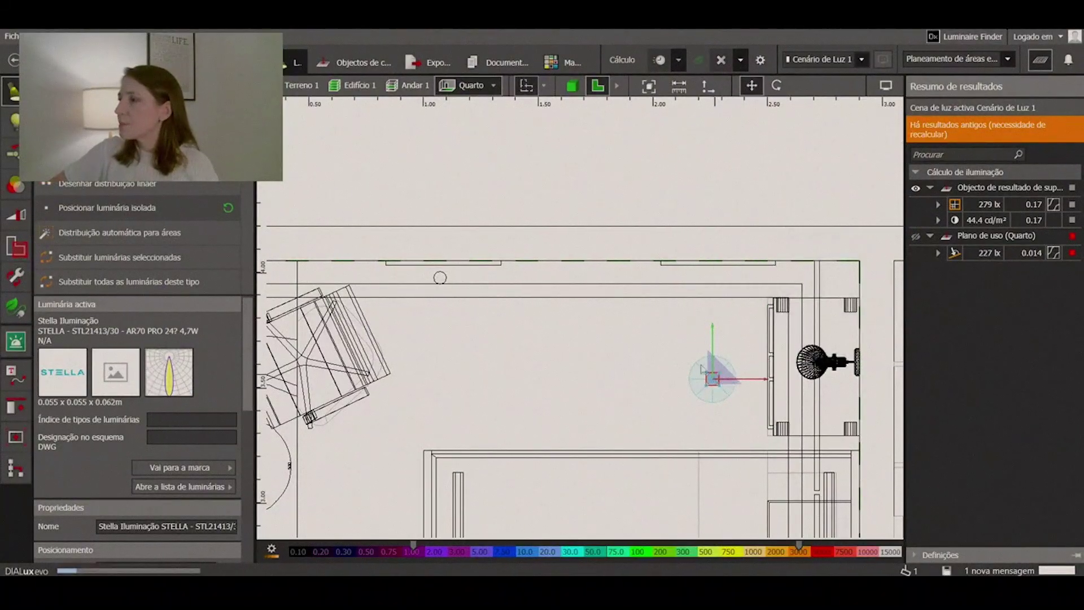
left_click(712, 379)
Move the STL21411/30 spotlight near the desk chair away from the wall, roughly level with the other spotlight.
left_click(440, 279)
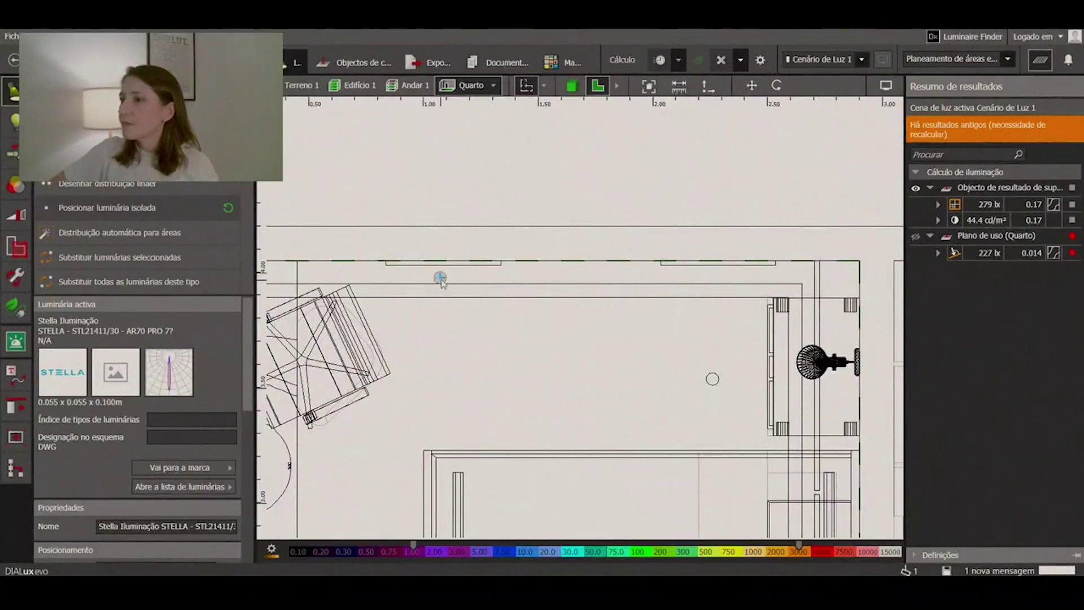
right_click(441, 280)
left_click(469, 289)
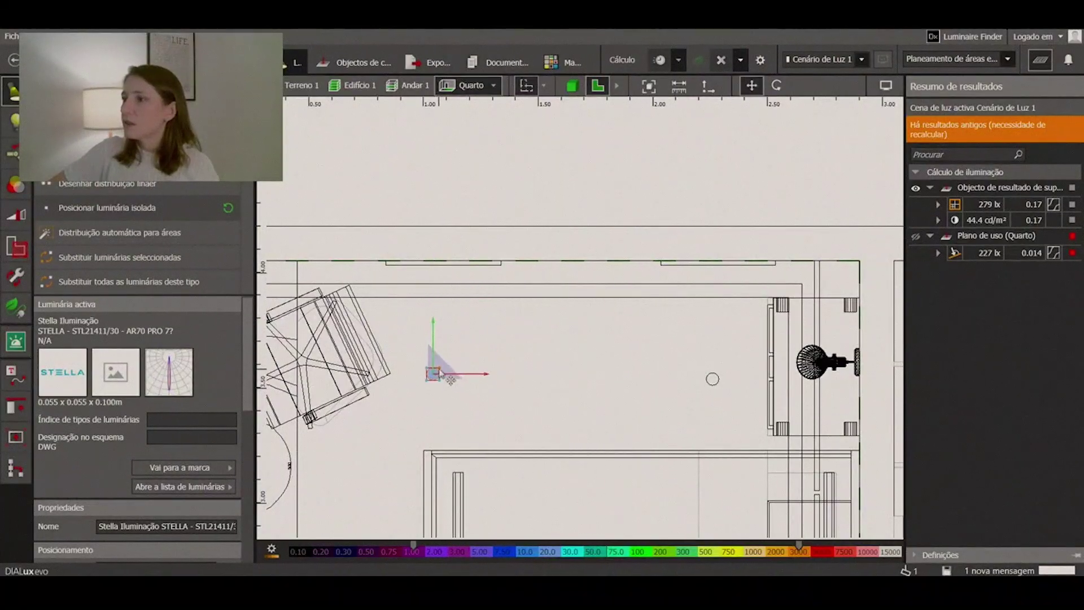
left_click(433, 381)
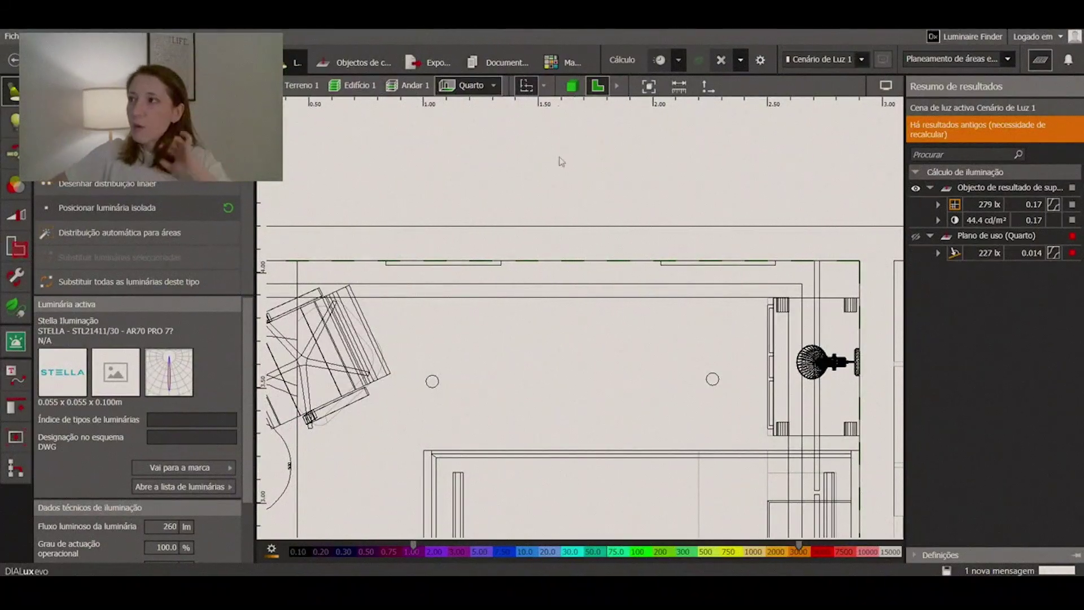
Compare the room's elevation views and examine the side elevation showing the ceiling spotlights and the picture wall in profile.
left_click(544, 88)
left_click(544, 87)
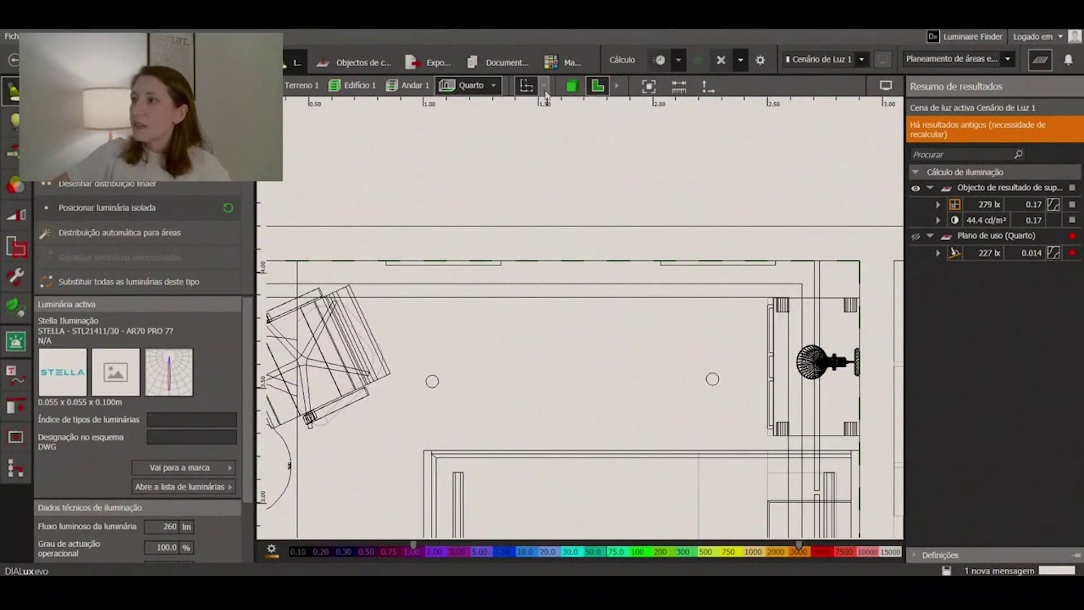
left_click(617, 86)
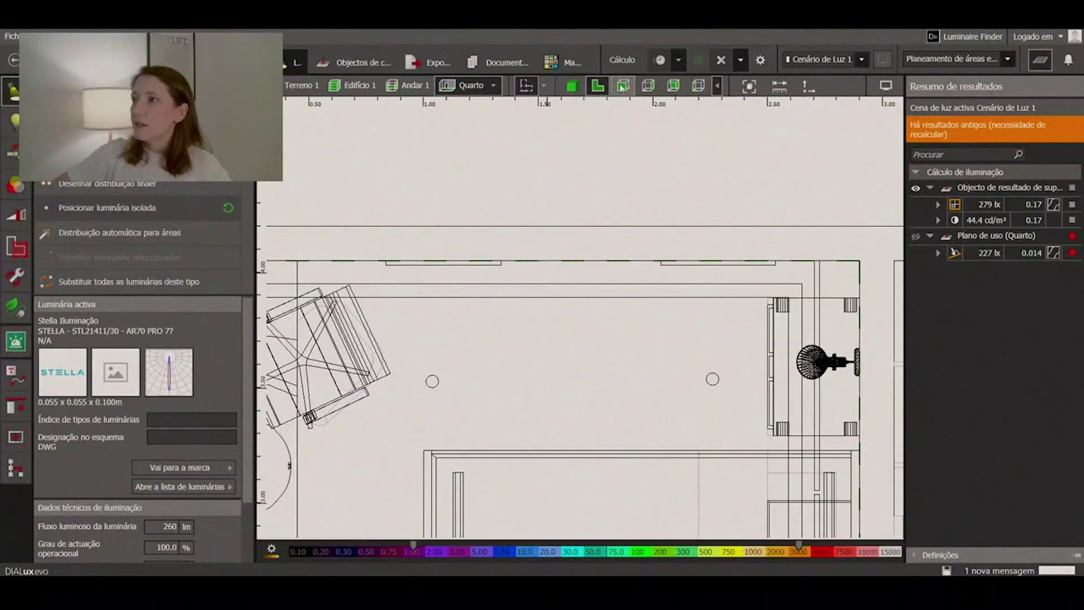
left_click(622, 86)
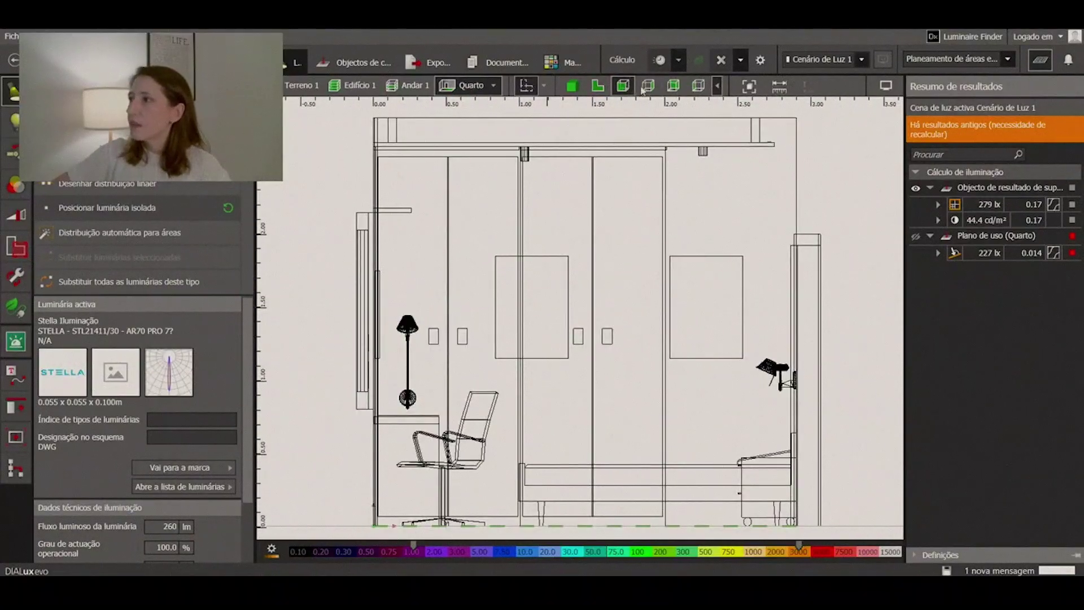
left_click(646, 87)
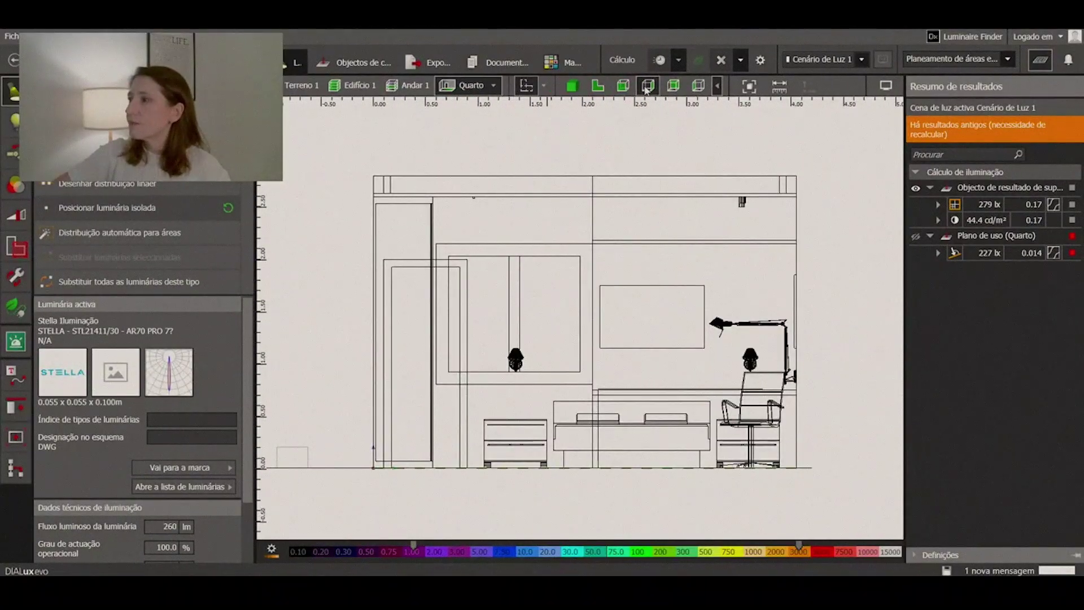
left_click(698, 86)
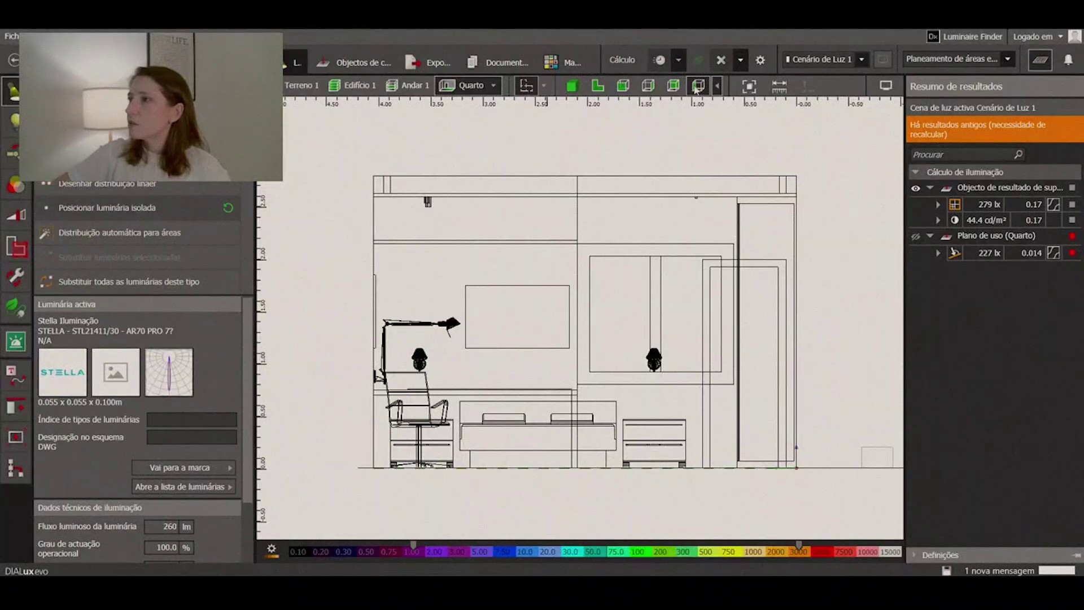
left_click(671, 87)
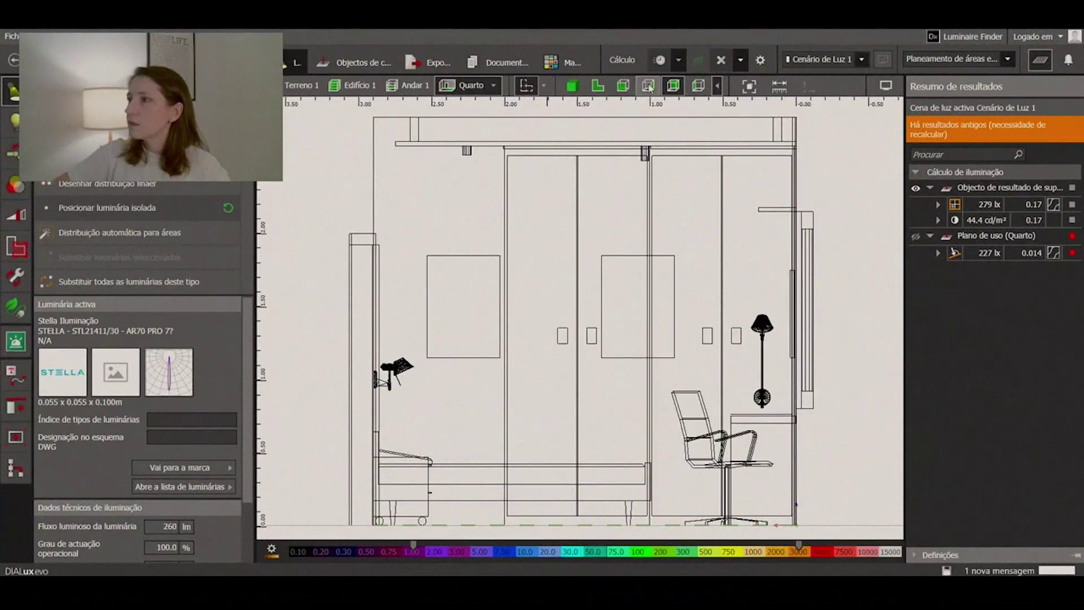
left_click(650, 88)
scroll(634, 213, "up", 3)
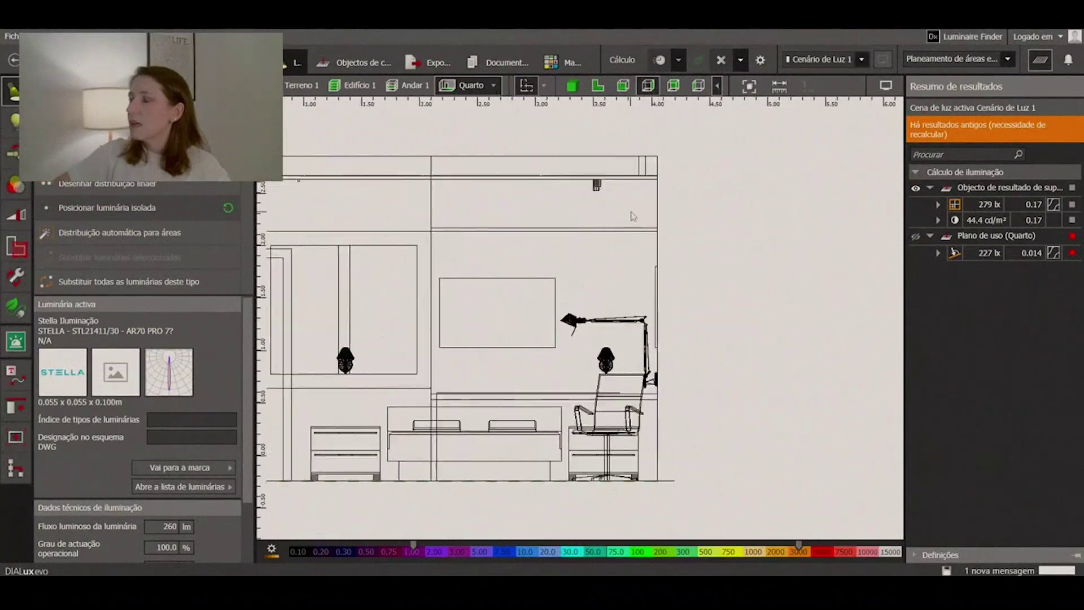
scroll(593, 189, "up", 1)
scroll(593, 189, "up", 2)
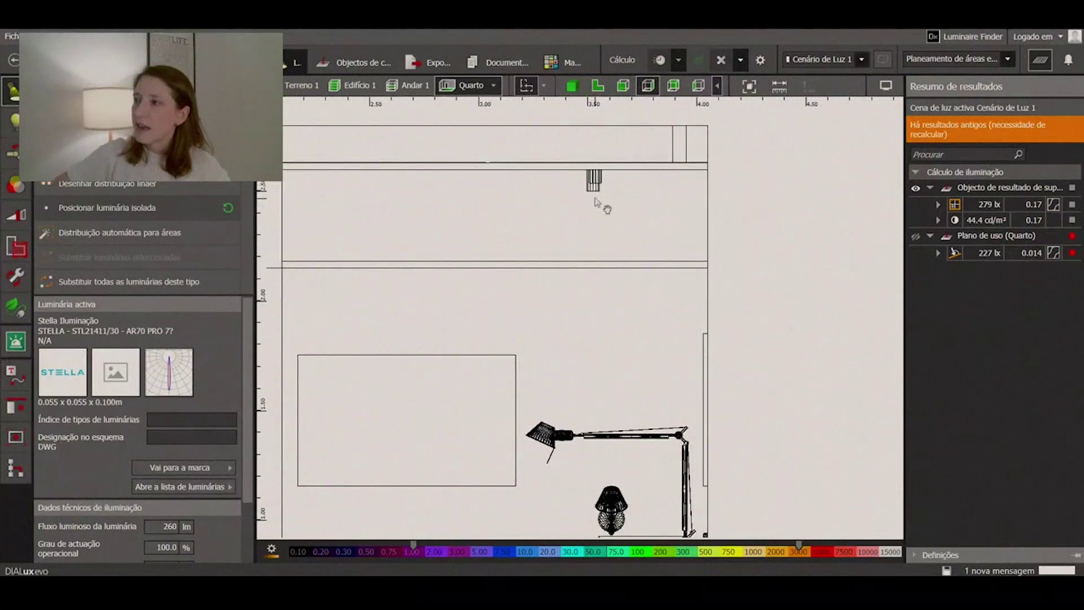
scroll(601, 203, "up", 2)
scroll(674, 363, "down", 2)
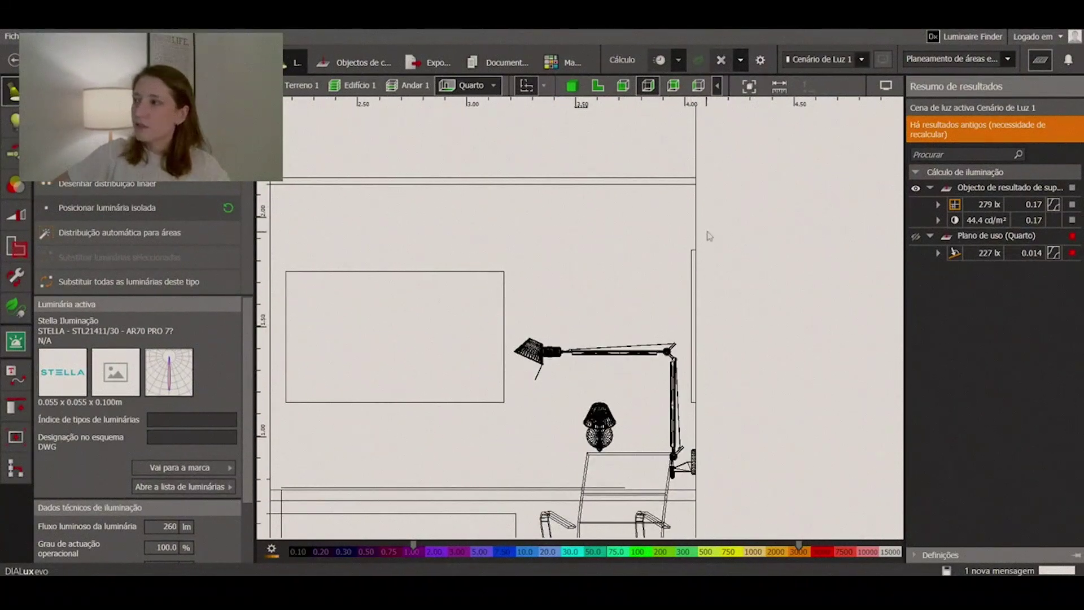
scroll(709, 237, "up", 2)
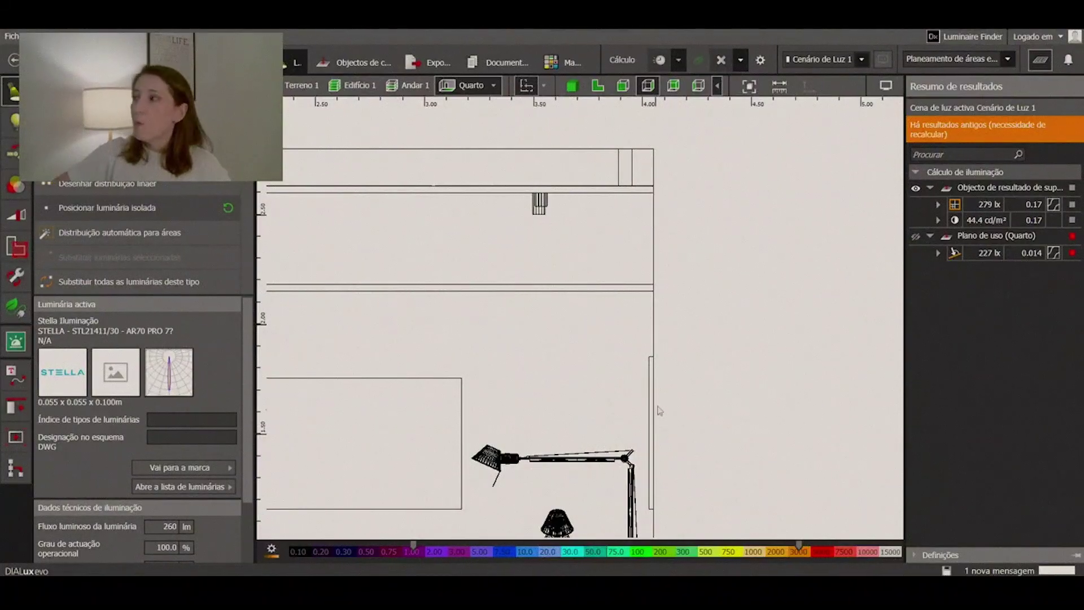
Rotate the STL21411/30 spotlight about 23° in the side elevation so its beam aims at the picture.
left_click(540, 213)
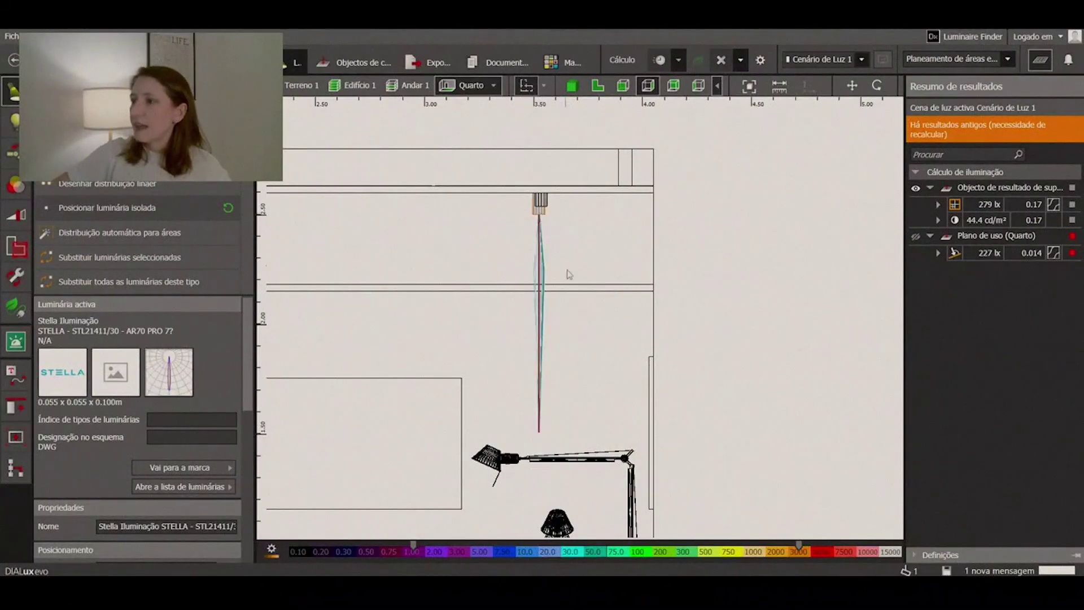
scroll(587, 322, "down", 1)
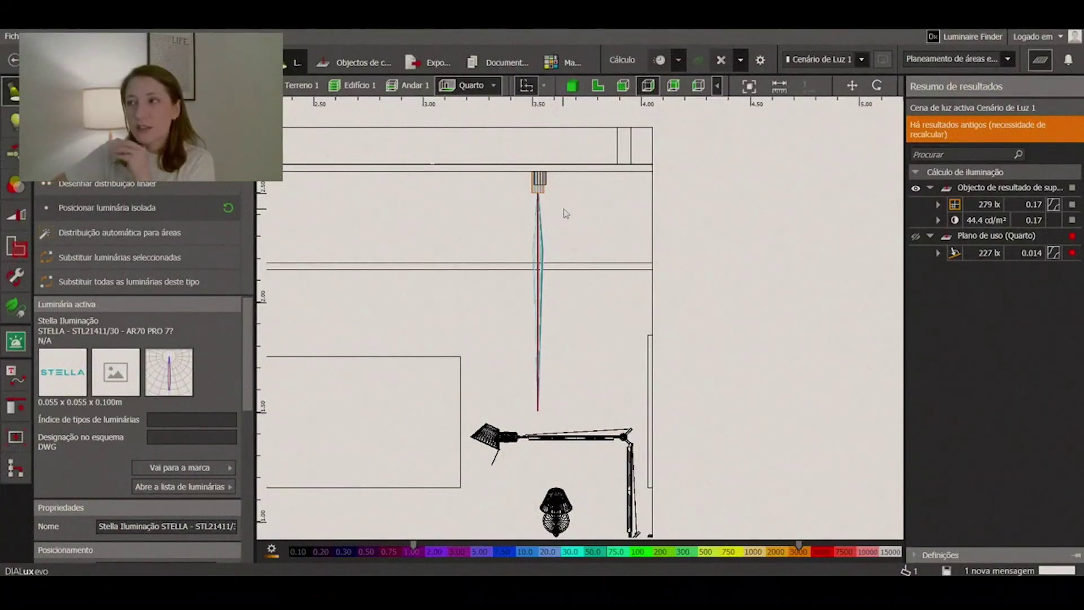
scroll(536, 187, "up", 3)
right_click(538, 191)
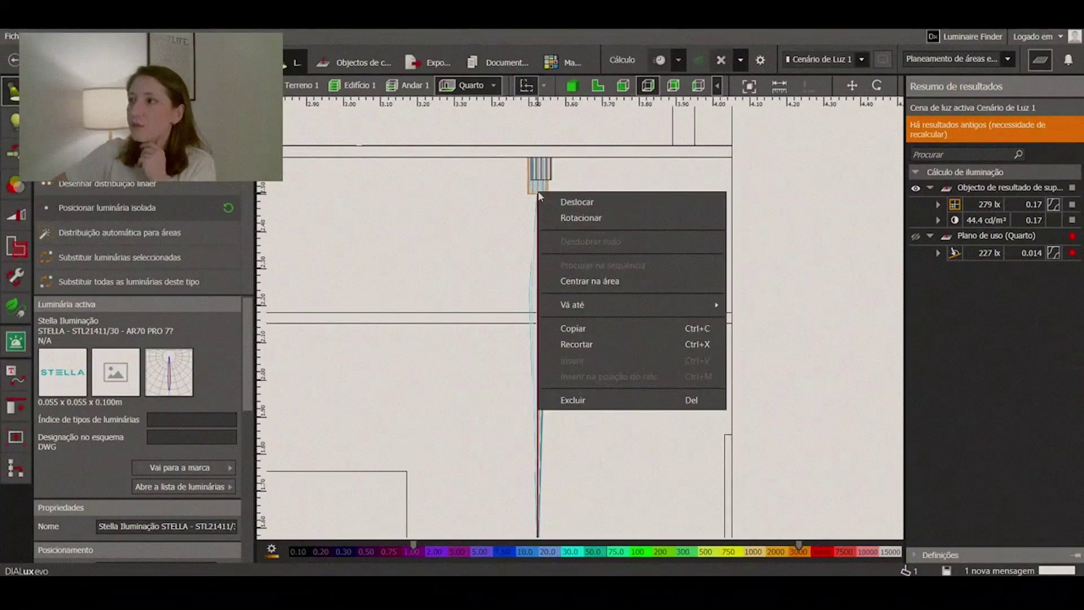
left_click(578, 218)
scroll(577, 225, "down", 1)
left_click(597, 322)
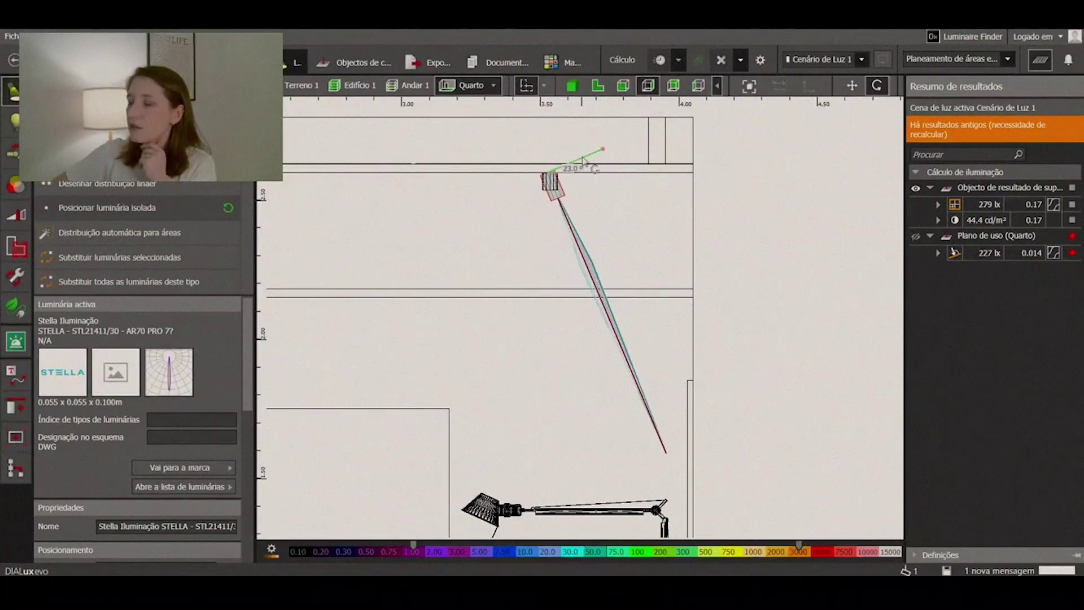
left_click(583, 161)
scroll(677, 345, "down", 1)
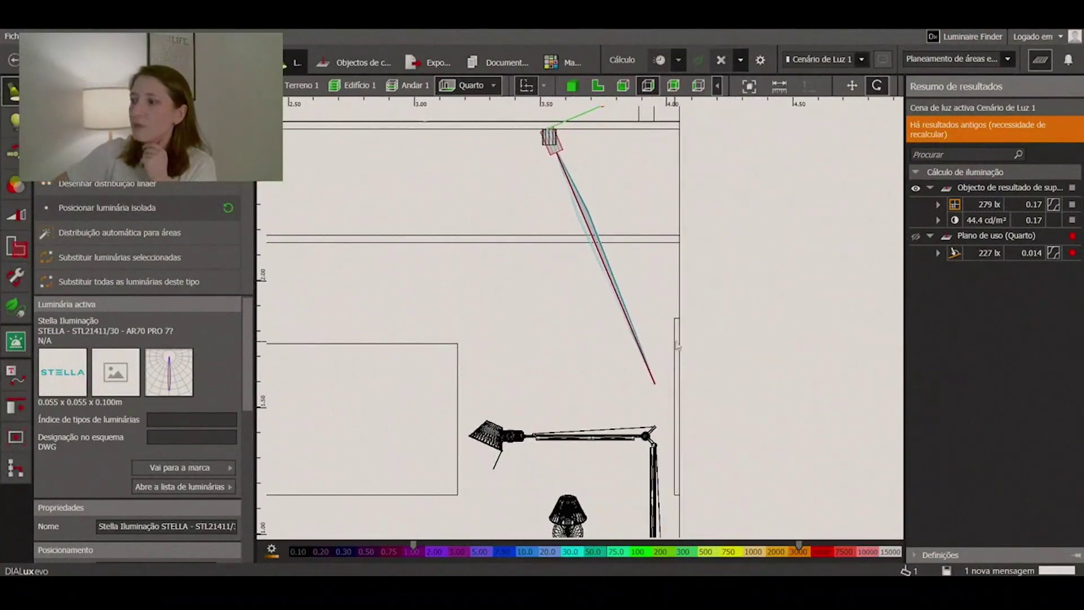
middle_click_drag(615, 140, 611, 227)
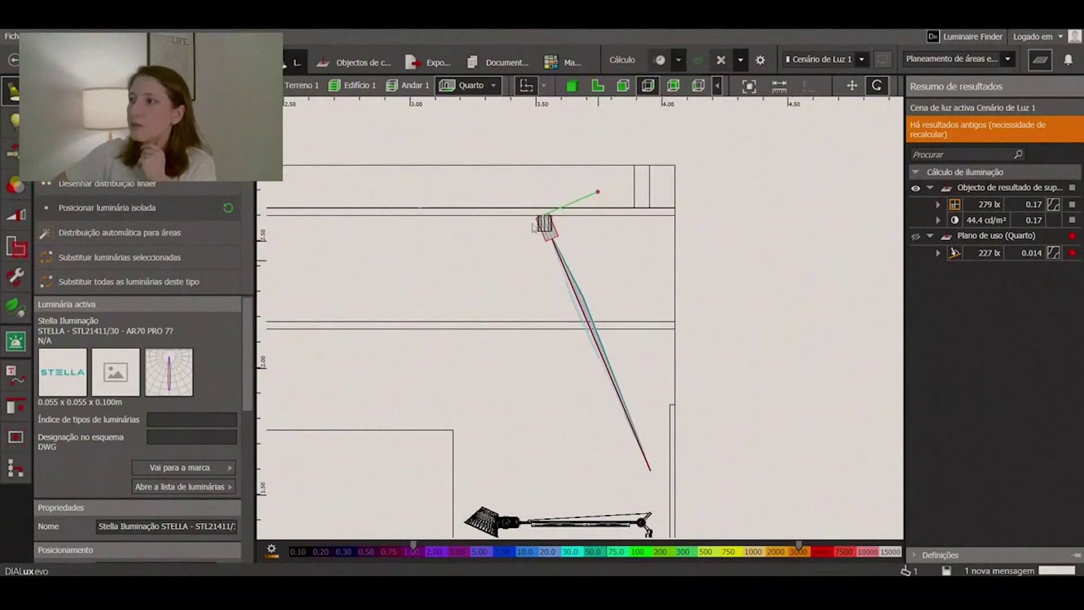
scroll(533, 223, "up", 2)
double_click(527, 265)
left_click(870, 270)
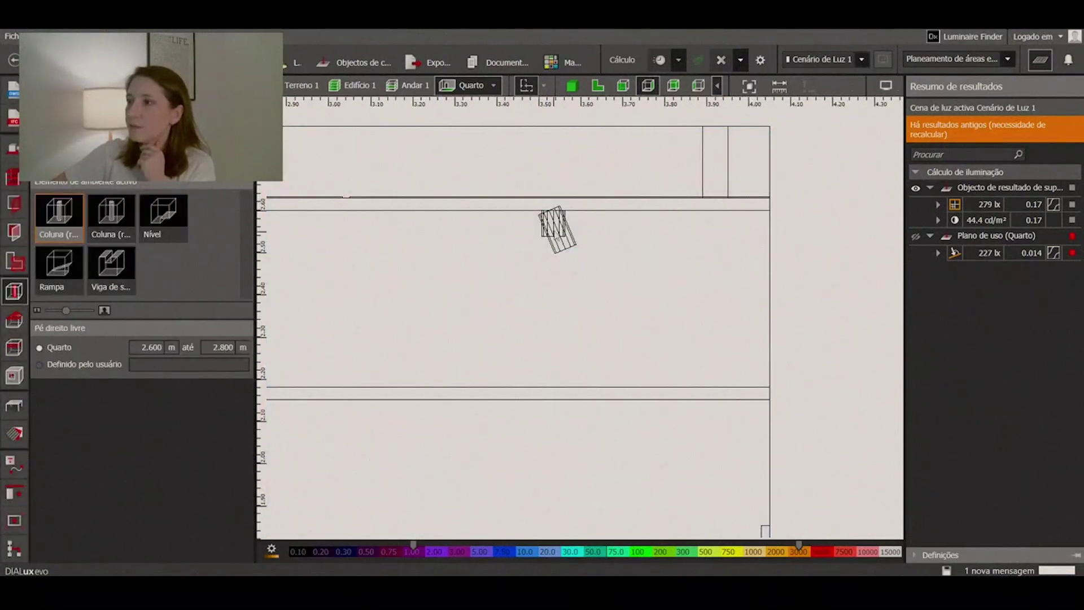
Rotate the STL21413/30 spotlight towards its picture, matching the tilt of the first spotlight.
left_click(557, 244)
left_click(545, 237)
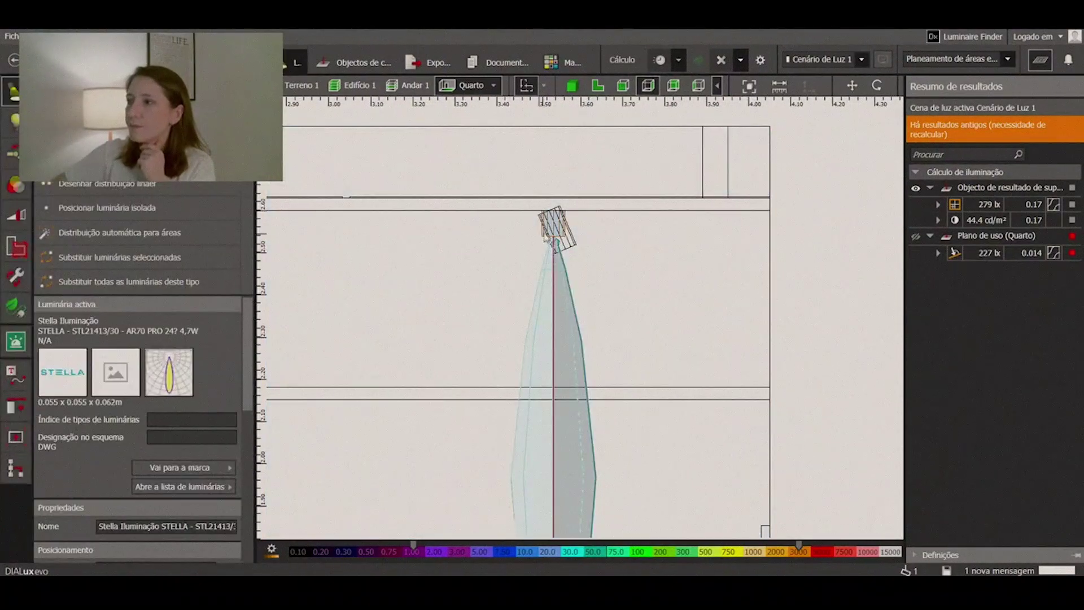
right_click(546, 239)
left_click(587, 261)
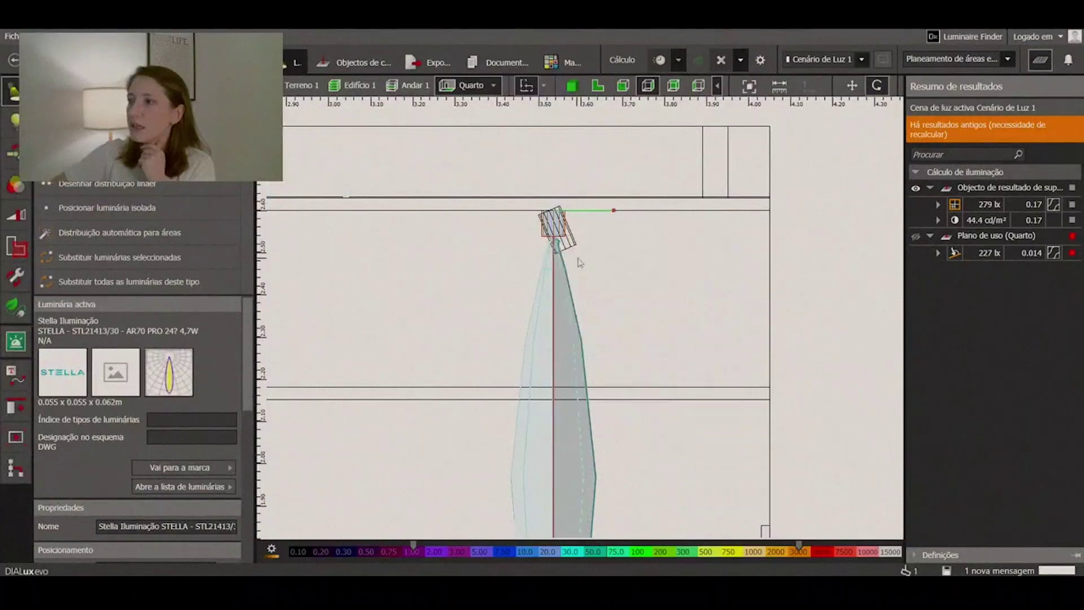
scroll(561, 214, "down", 3)
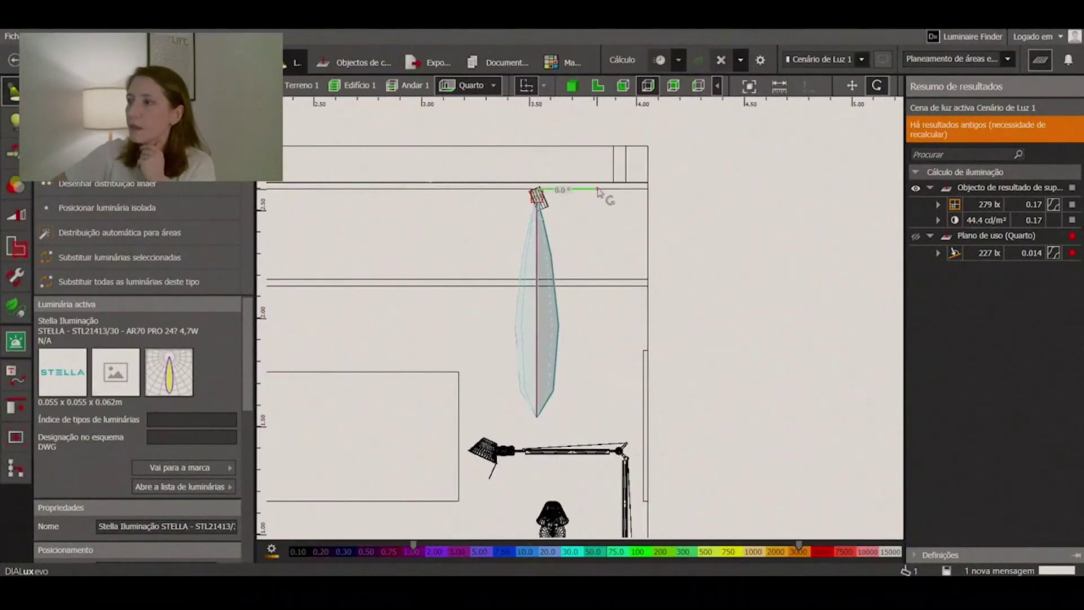
left_click_drag(597, 189, 592, 171)
left_click(687, 282)
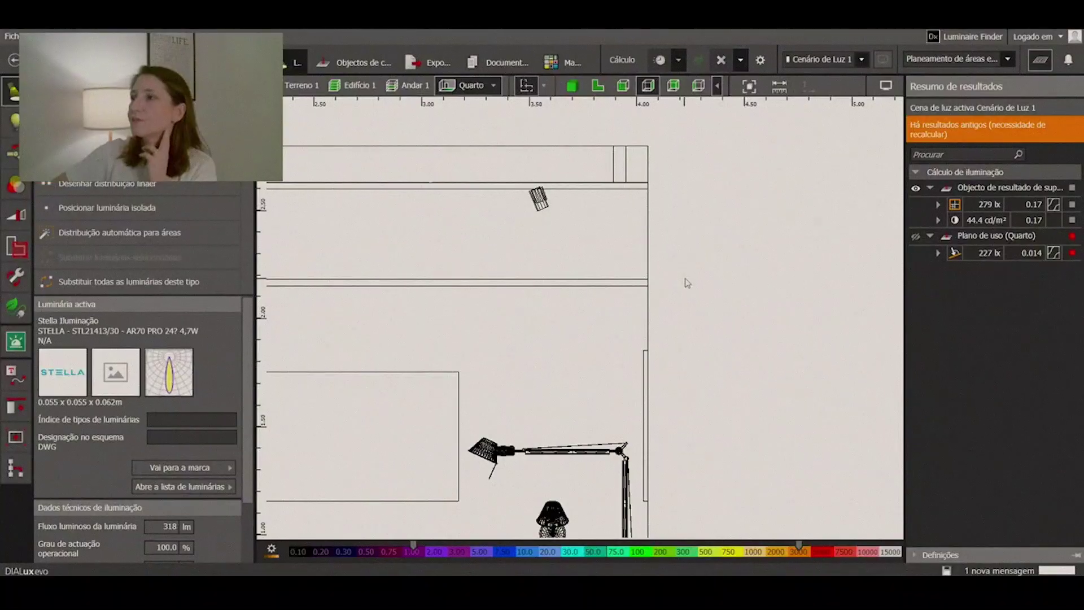
Recalculate the lighting in the 3D view and examine the light on the two wall pictures up close.
left_click(571, 86)
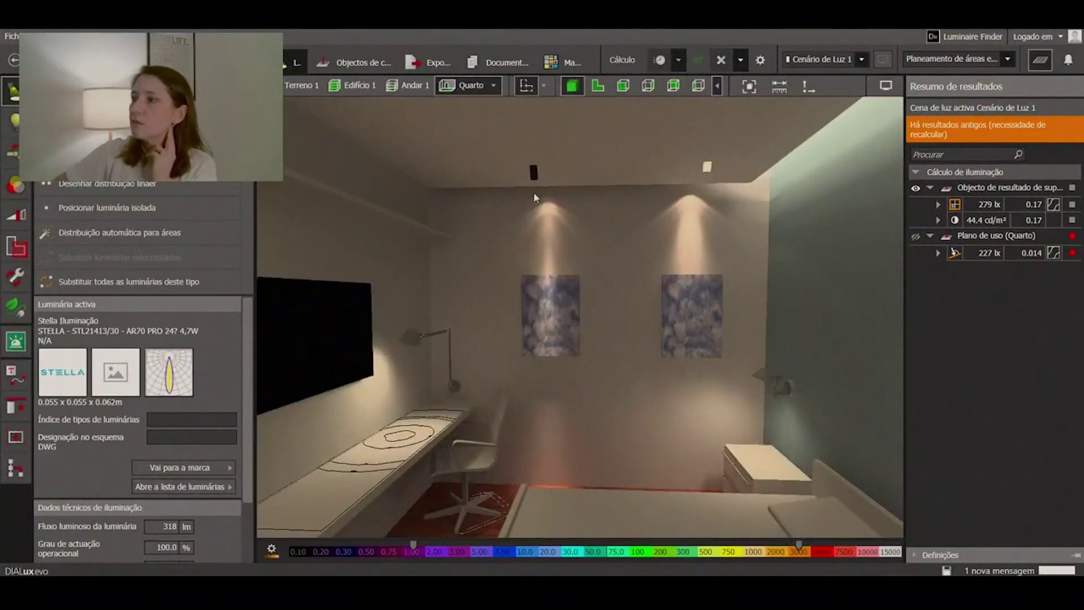
mouse_move(535, 195)
right_mouse_down()
mouse_move(585, 347)
mouse_move(494, 373)
mouse_move(564, 395)
mouse_move(667, 371)
mouse_move(644, 460)
mouse_move(540, 203)
right_mouse_up()
mouse_move(504, 323)
right_mouse_down()
mouse_move(600, 435)
mouse_move(668, 443)
mouse_move(699, 420)
mouse_move(689, 297)
right_mouse_up()
left_click(659, 59)
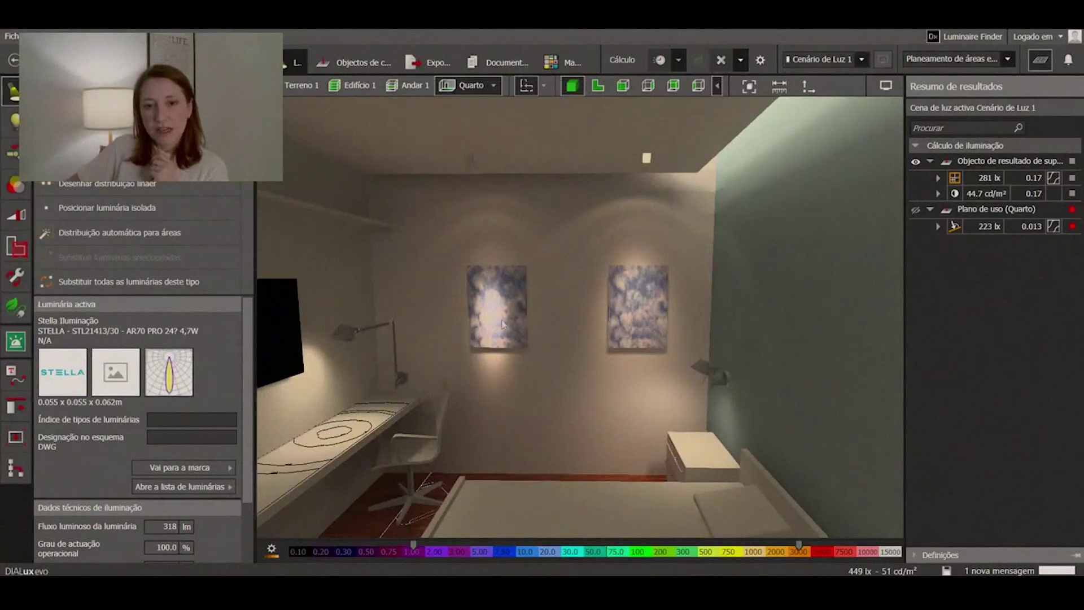
scroll(493, 352, "up", 2)
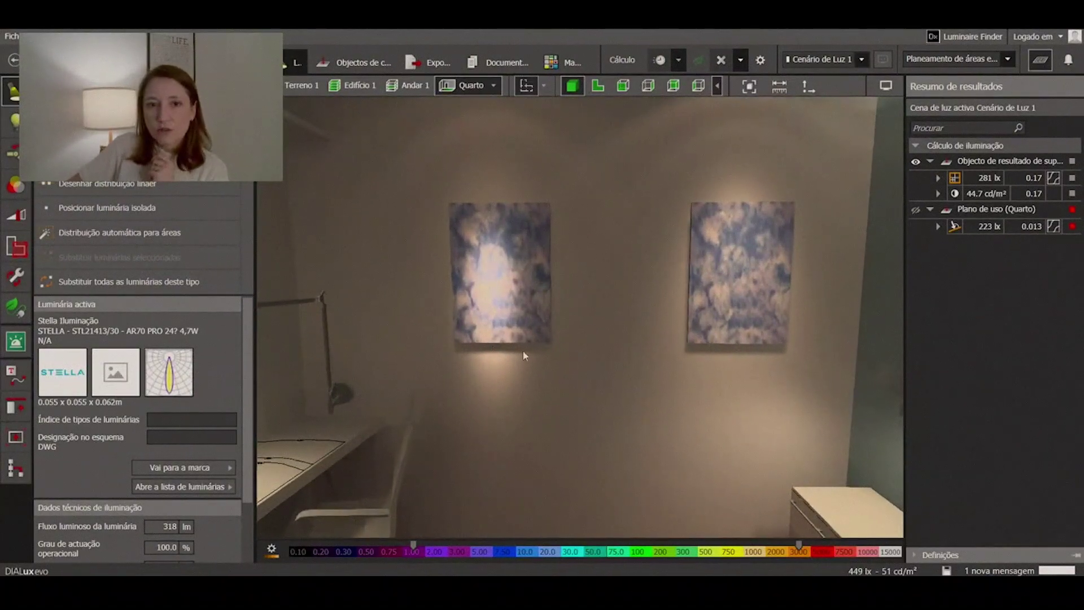
middle_click_drag(524, 326, 504, 323)
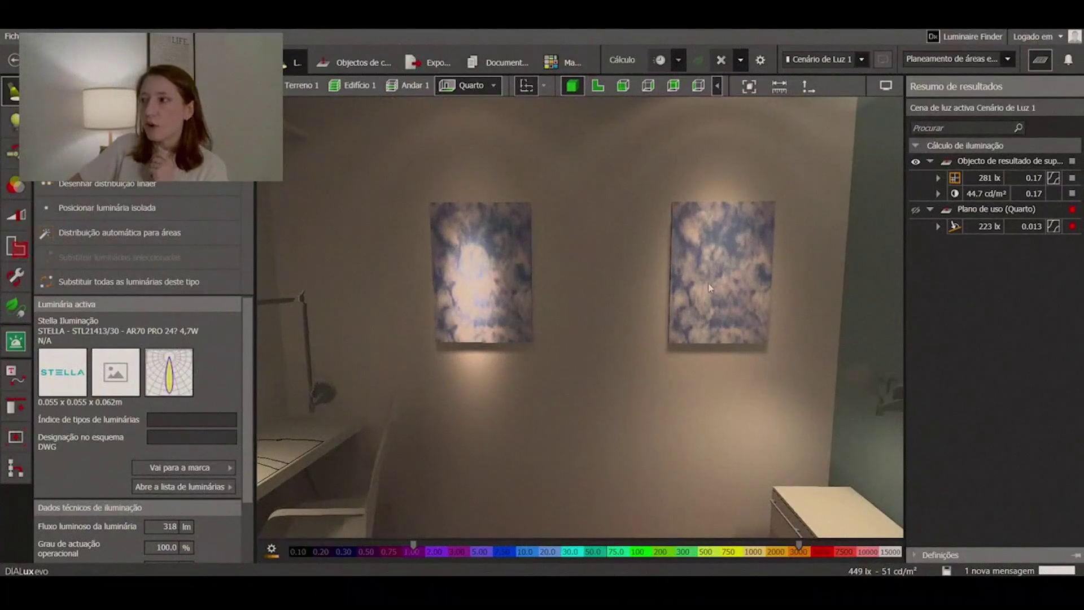